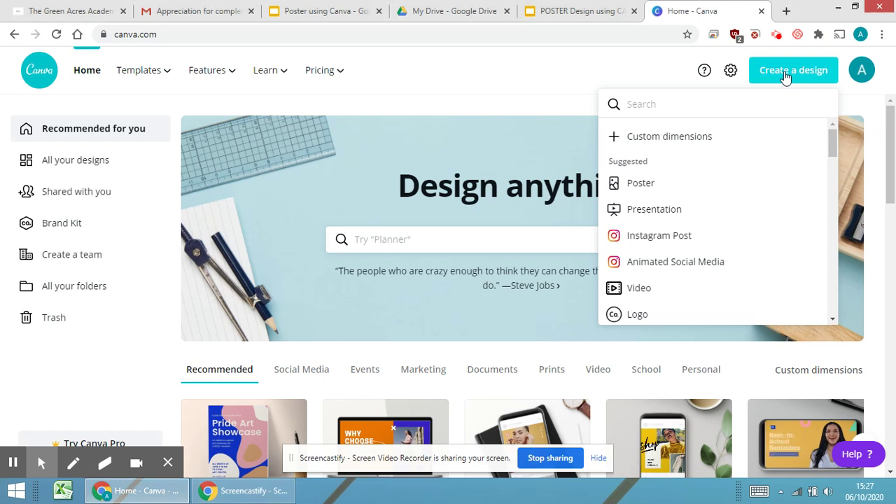
click(785, 74)
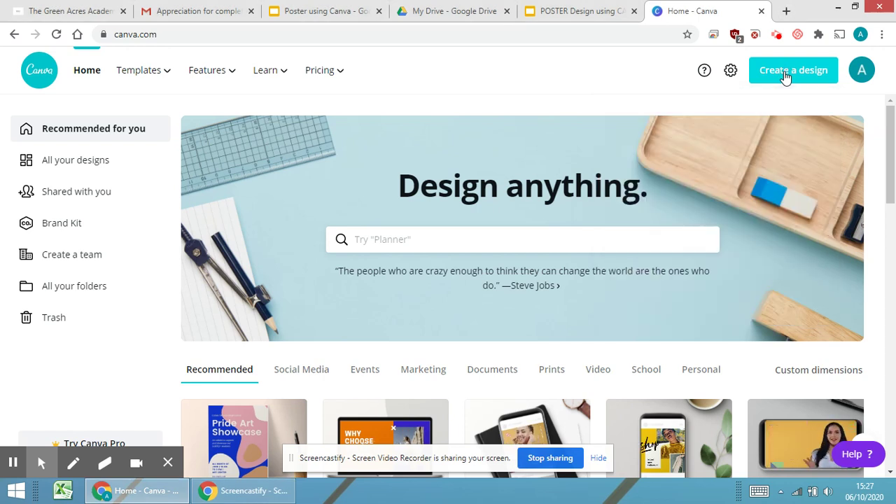
click(784, 74)
key(Escape)
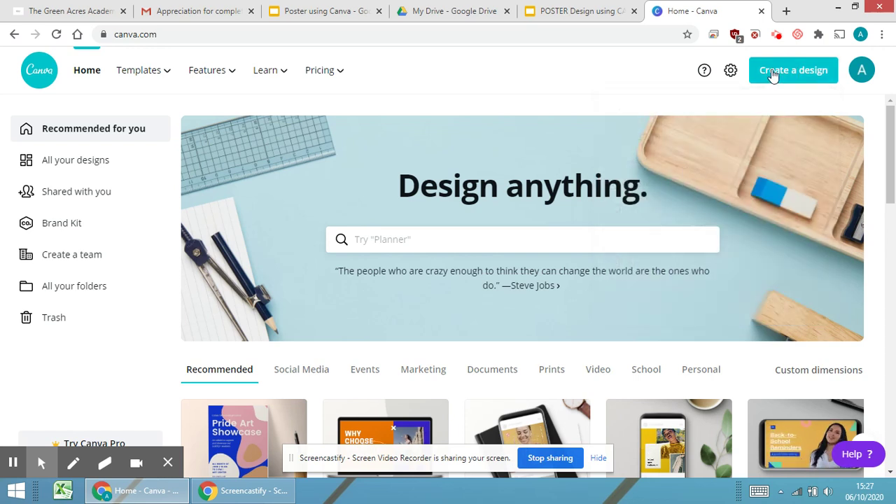
Step: Create a new design of the Poster type and title it "Event"
click(773, 75)
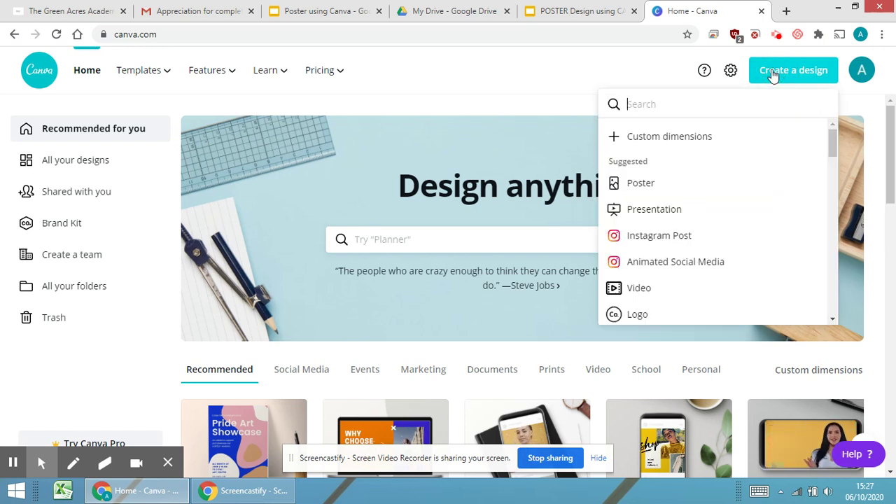
click(668, 189)
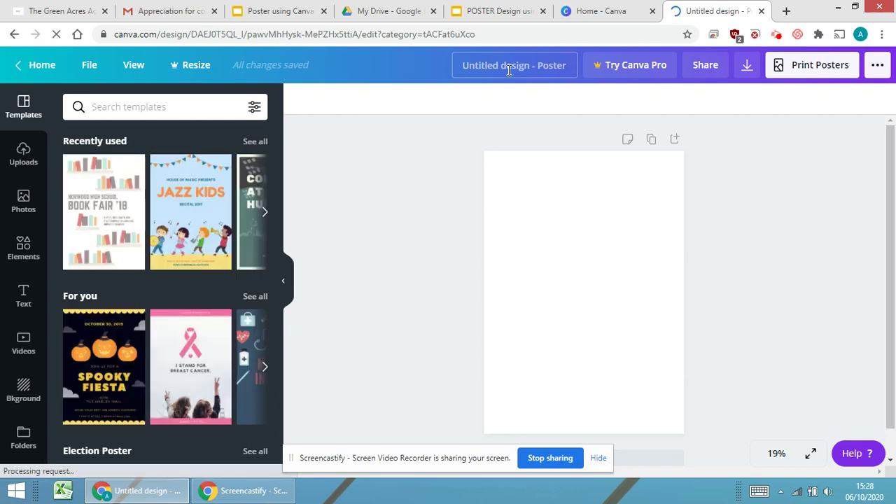
click(529, 65)
key(BackSpace)
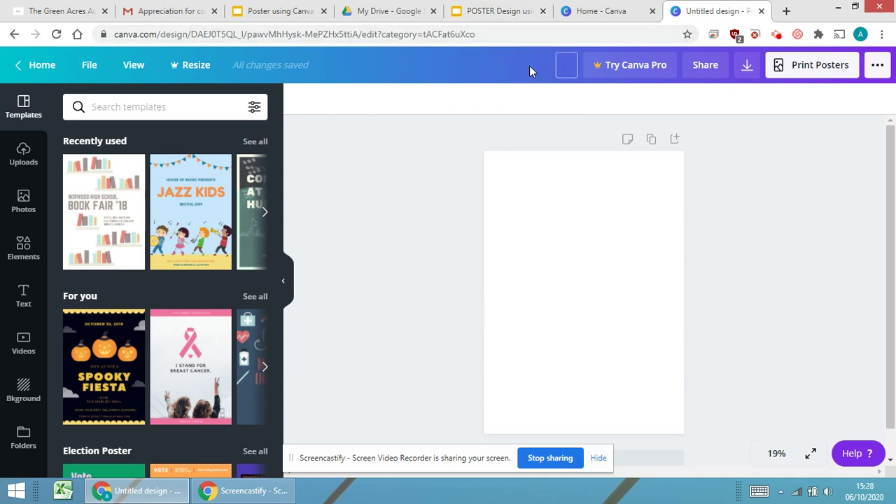
text(Event)
click(617, 223)
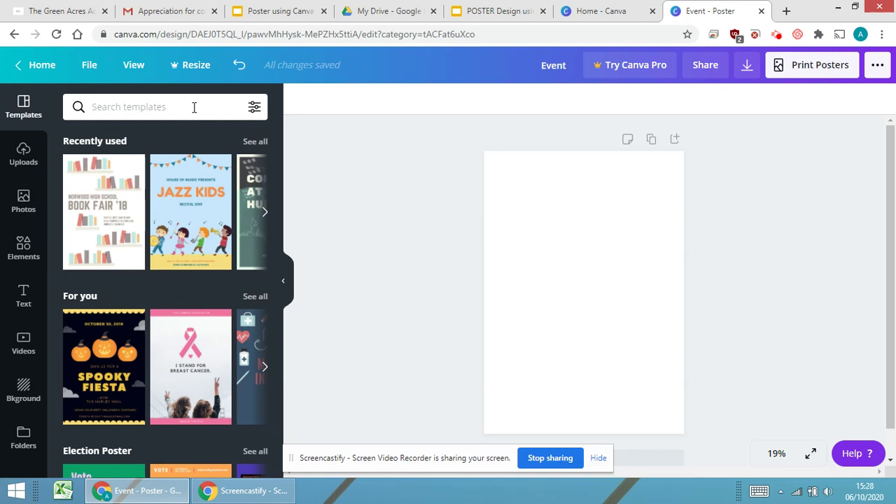
Step: Search the templates for "event" and apply the free "Norwood High School Book Fair '18" template to the blank page
text(event)
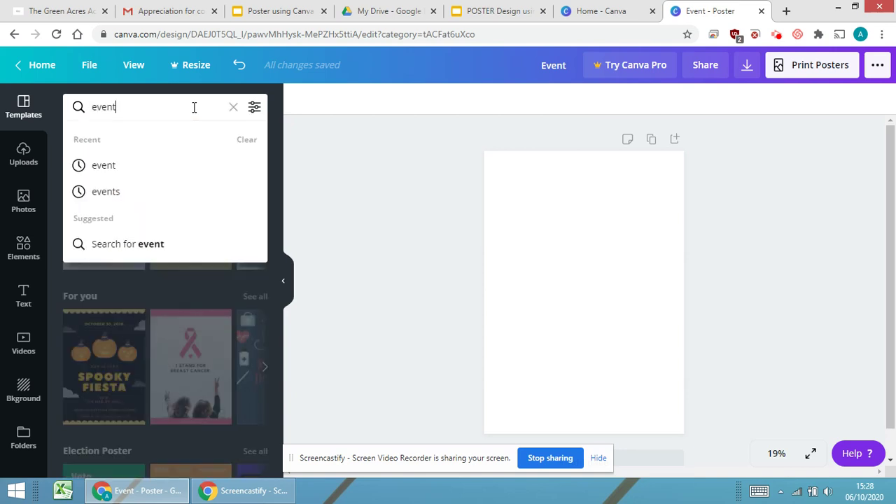
key(Return)
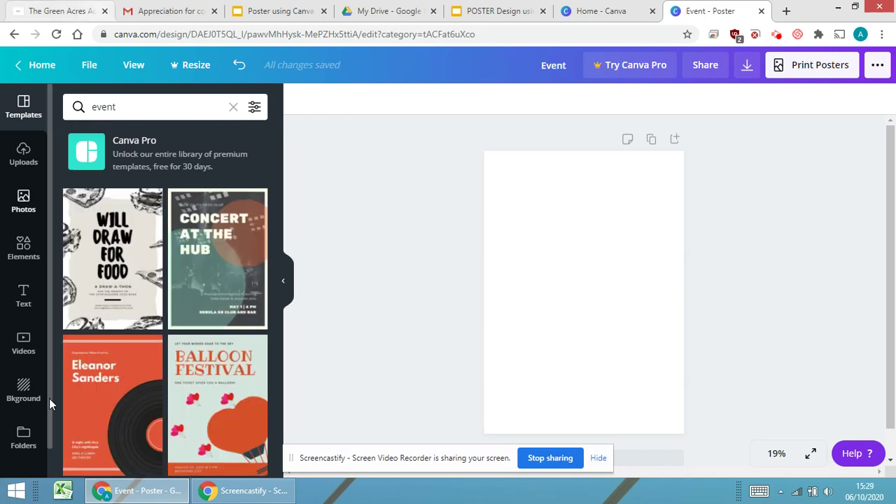
scroll(166, 349, down, 8)
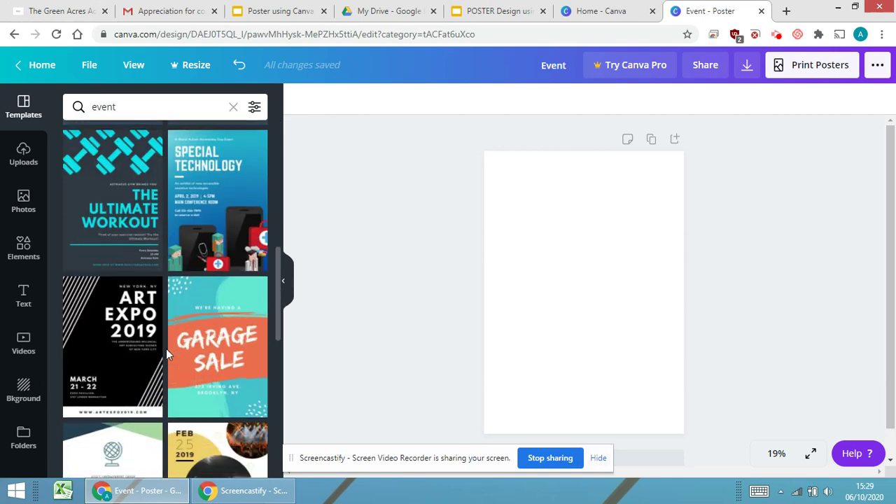
scroll(166, 349, down, 5)
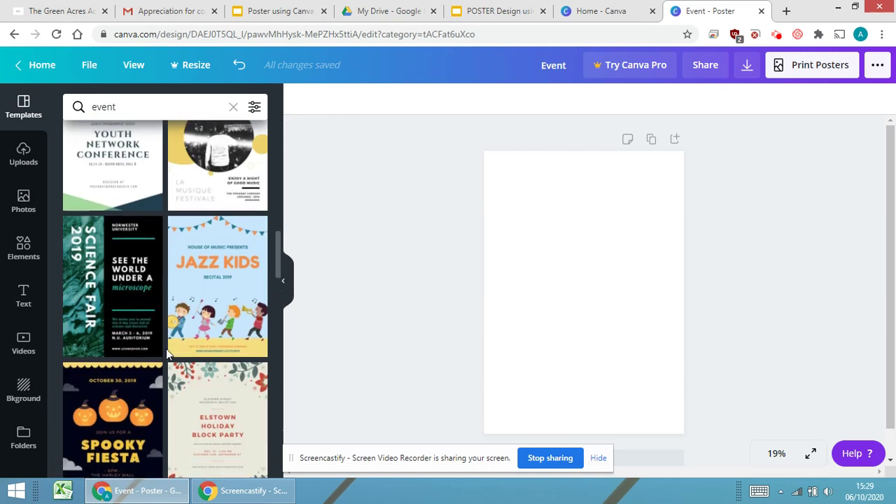
scroll(166, 349, down, 3)
scroll(166, 349, down, 3)
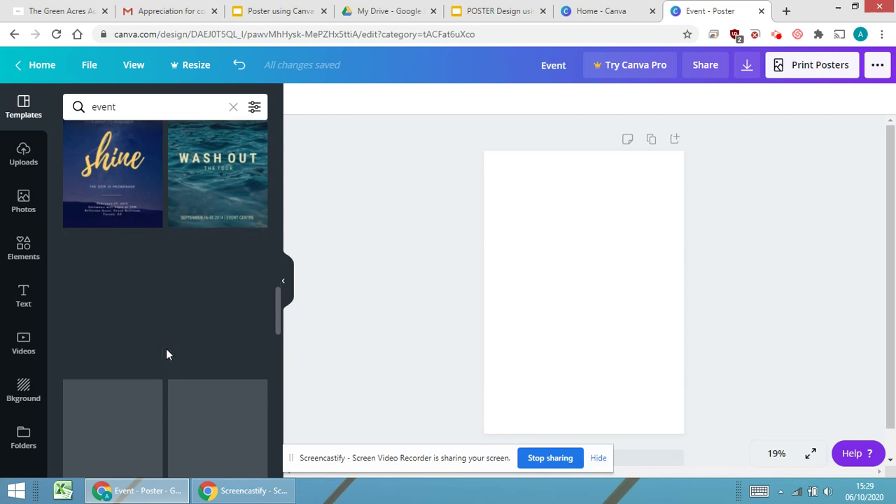
scroll(166, 349, down, 1)
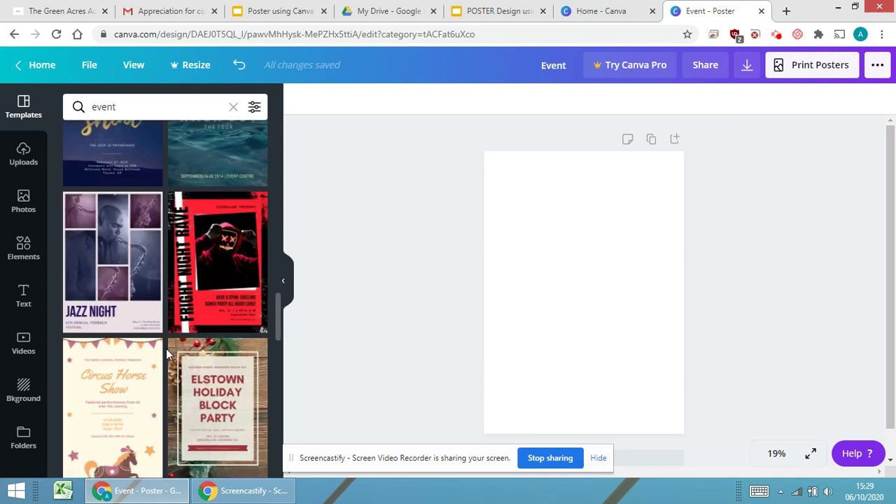
scroll(166, 348, down, 5)
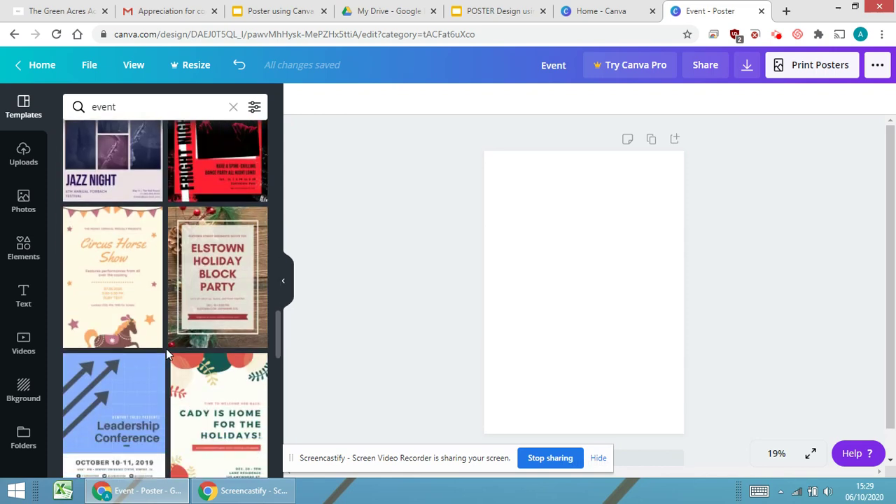
scroll(165, 354, down, 4)
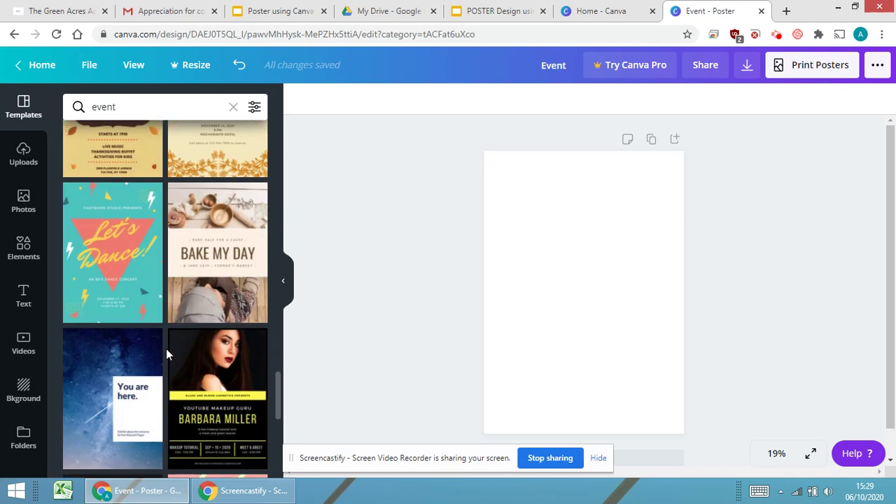
scroll(166, 349, down, 5)
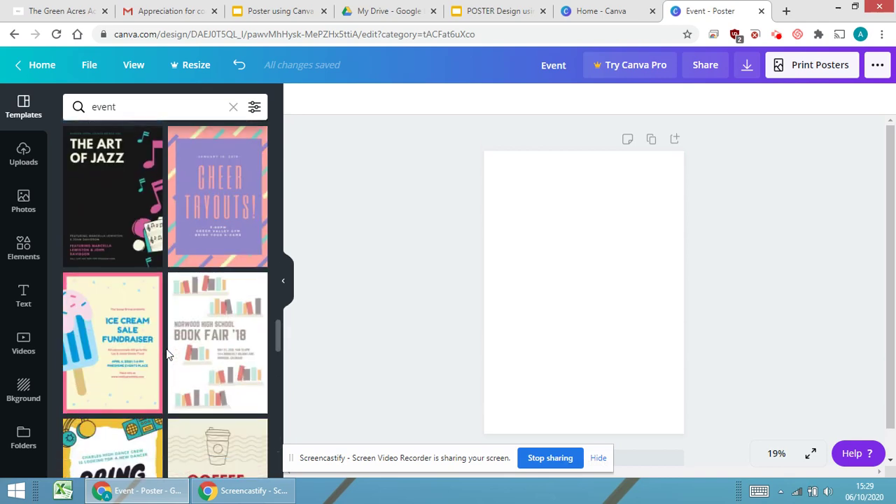
scroll(205, 305, down, 3)
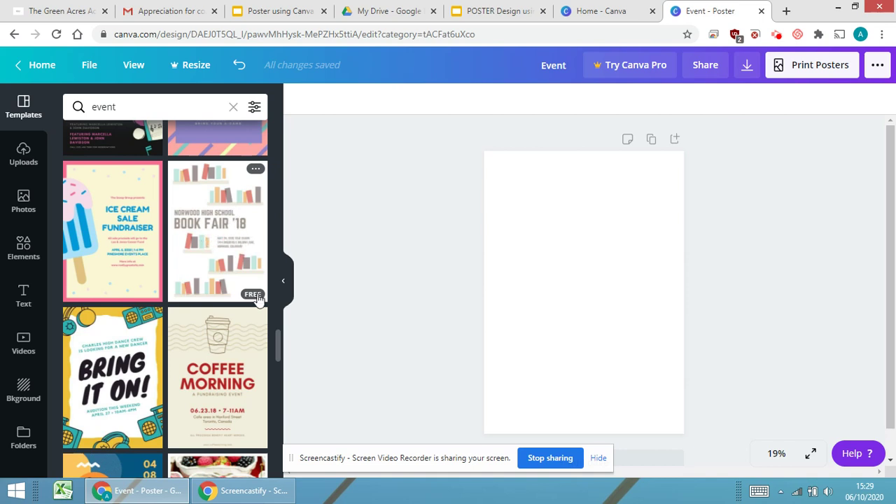
click(227, 242)
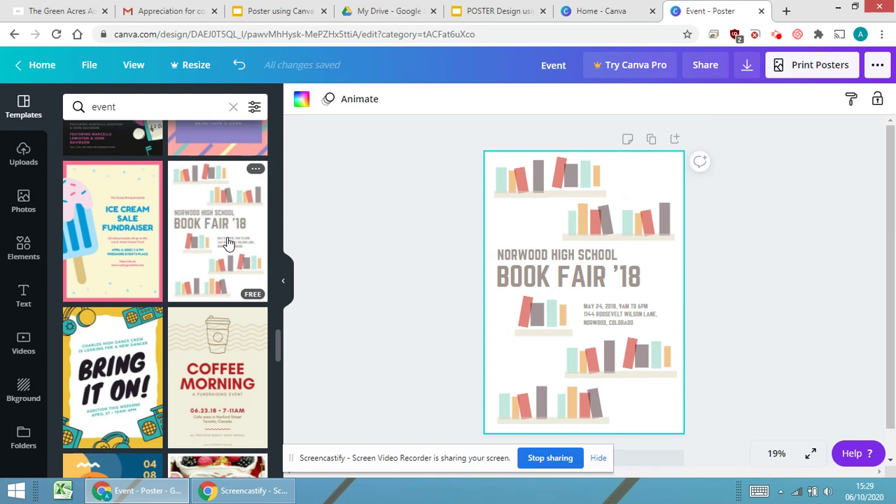
Step: Replace the word "Norwood" with "TGAA" in the poster's school name line, keeping a space before "High School"
double_click(537, 254)
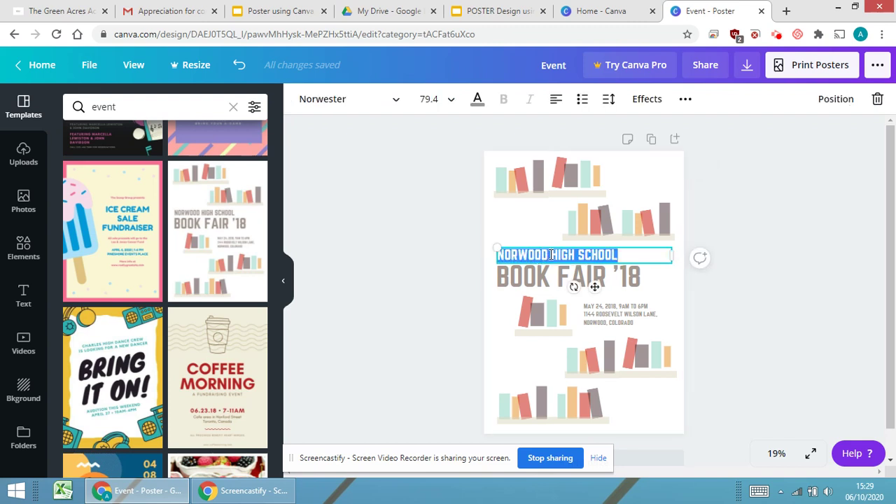
drag(552, 255, 464, 262)
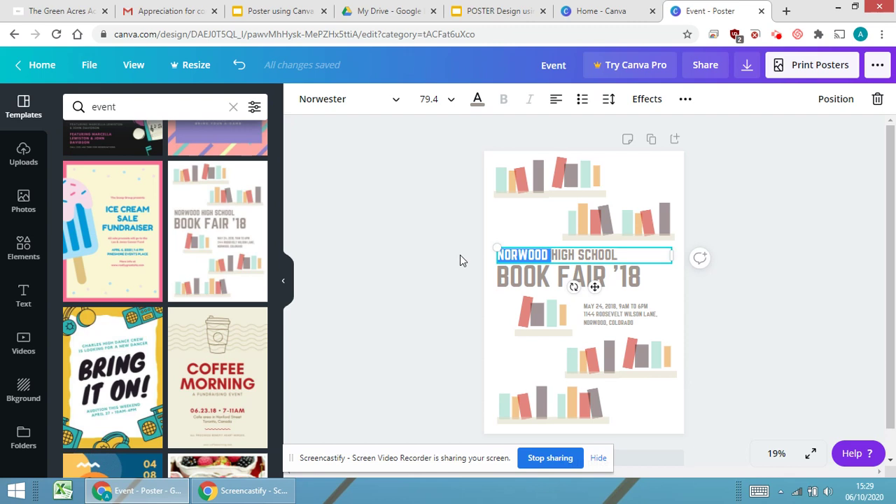
text(TGAA)
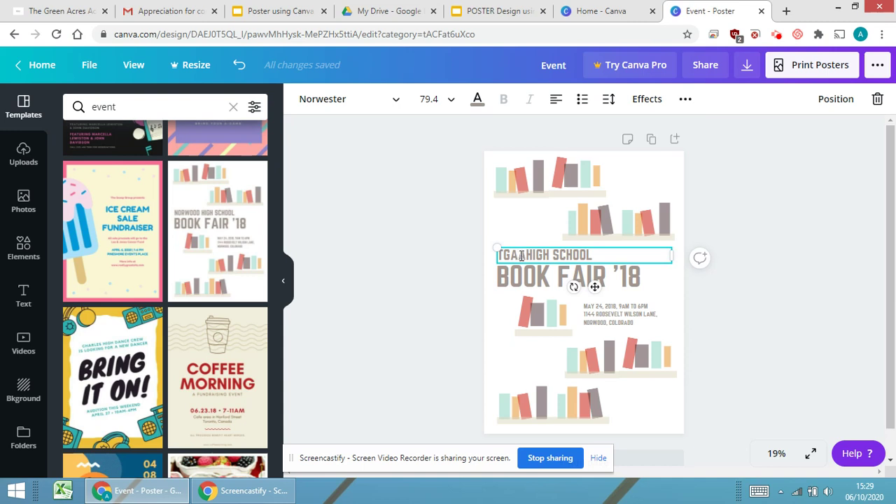
double_click(527, 255)
triple_click(526, 255)
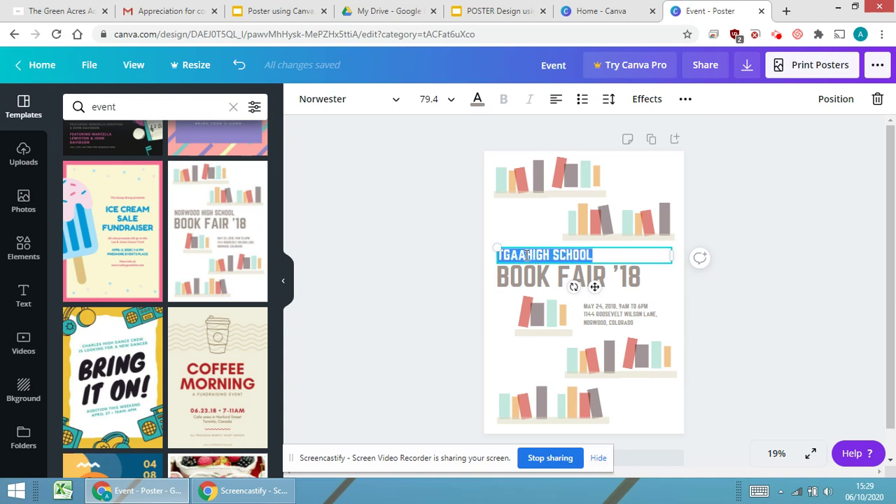
click(527, 255)
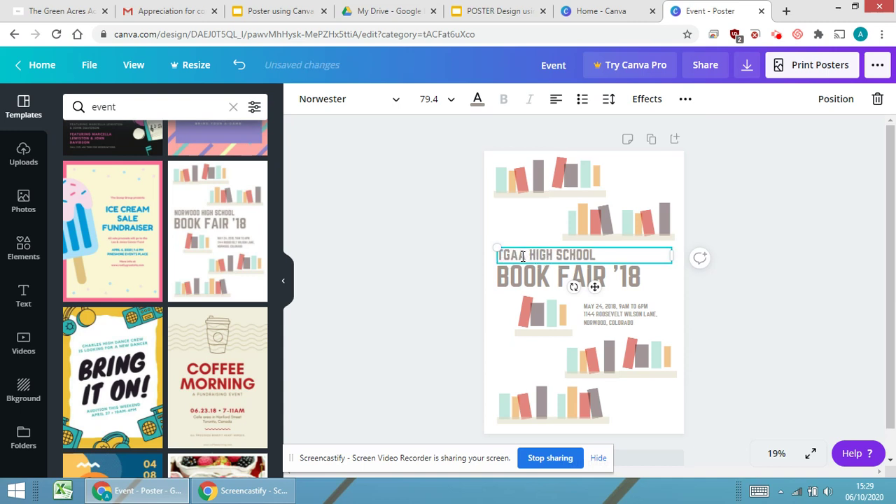
Step: Change the year in the "Book Fair" title to '20
click(552, 280)
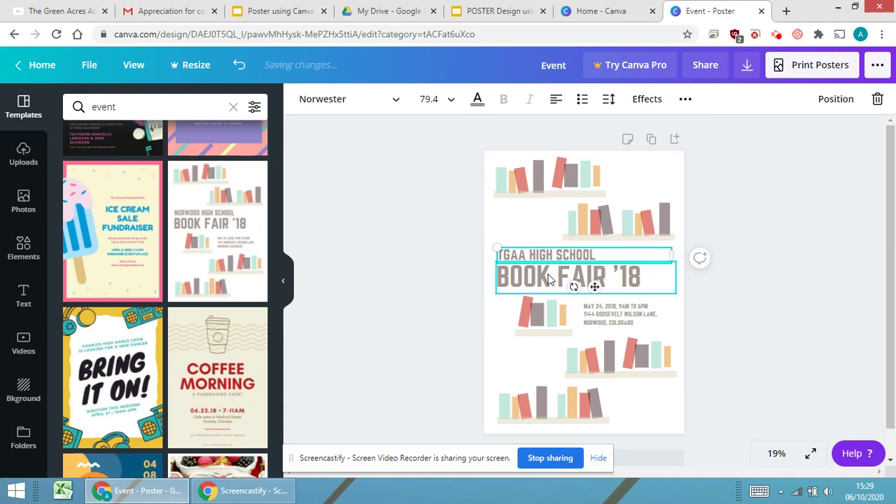
click(640, 278)
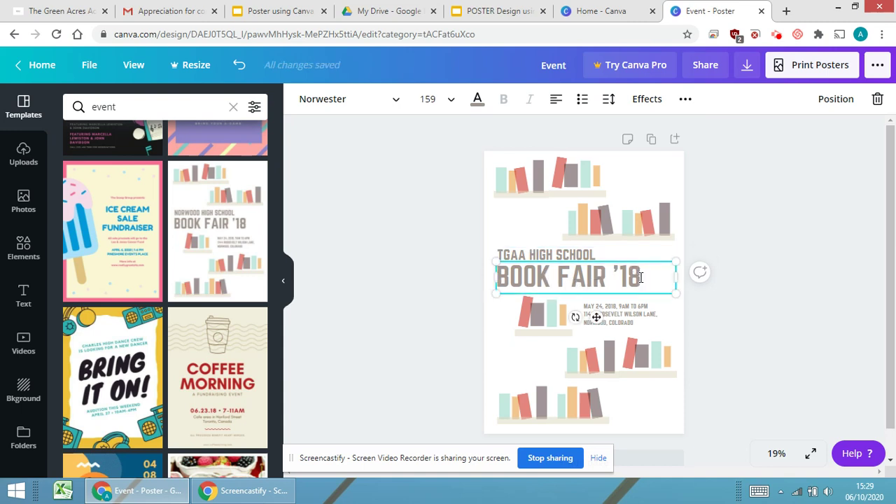
double_click(640, 277)
text(20)
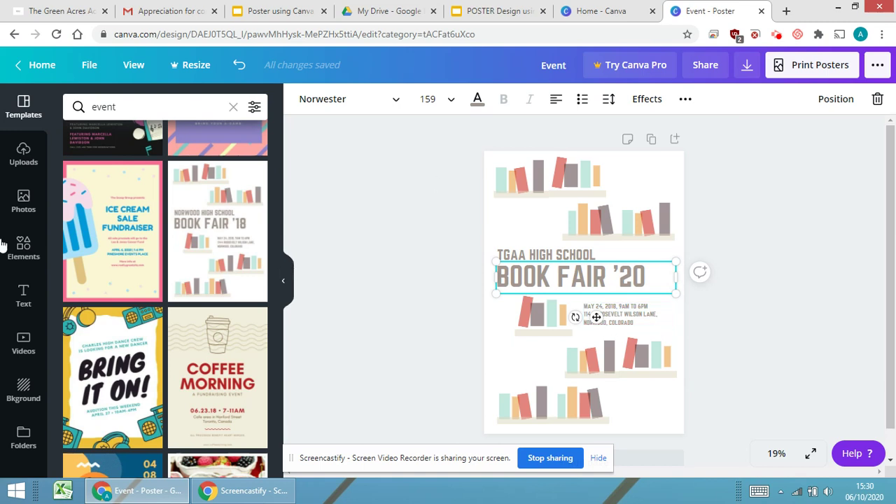
Step: Look through the library of graphic elements available for the poster, including frames, stickers, charts and illustration sets
click(16, 259)
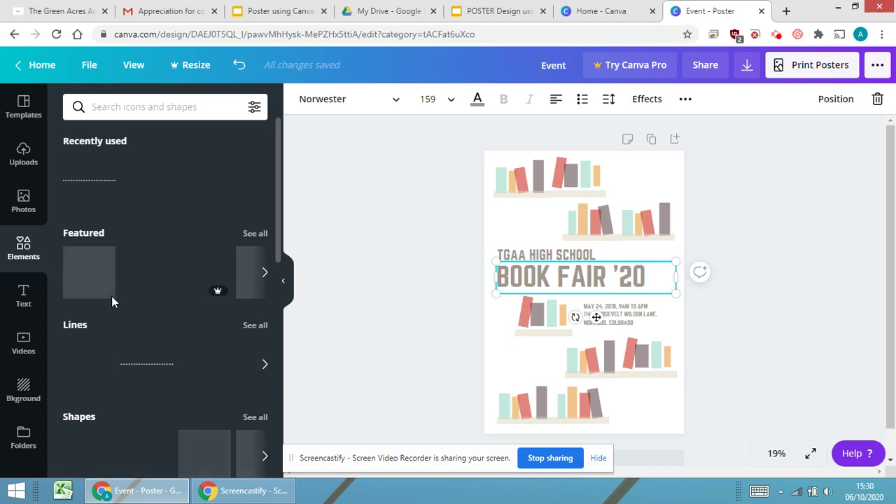
mouse_move(113, 302)
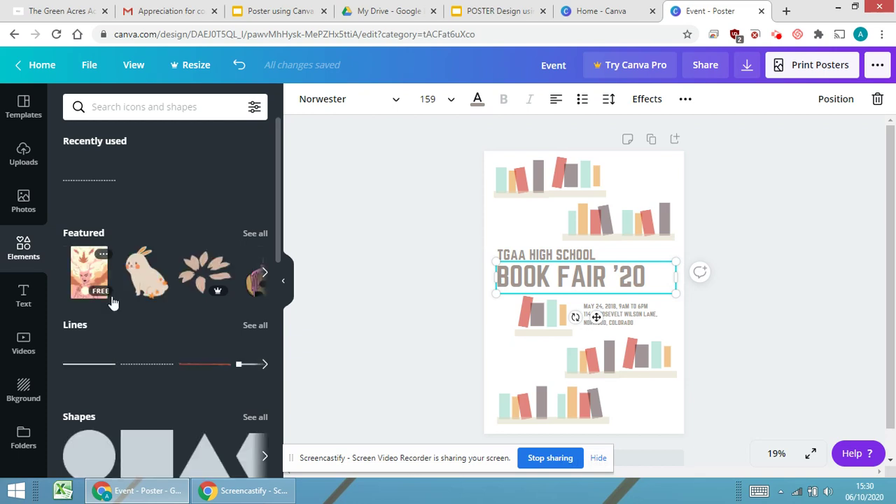
scroll(154, 315, down, 5)
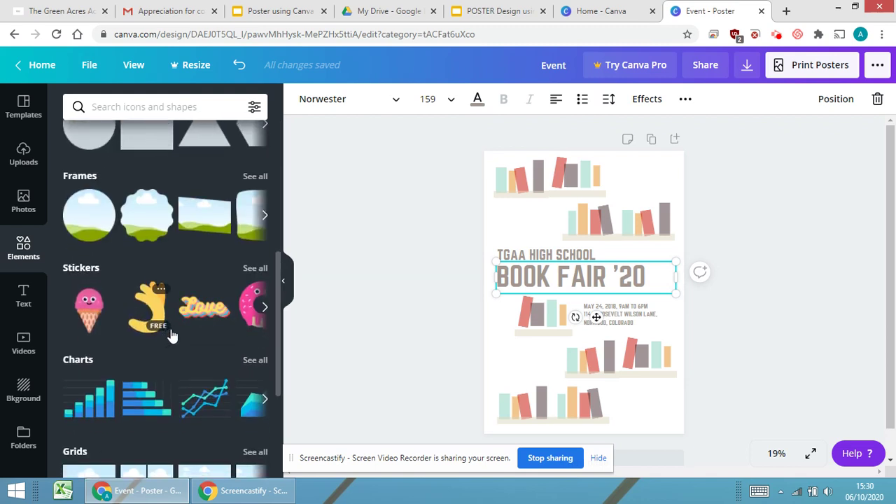
scroll(166, 336, down, 3)
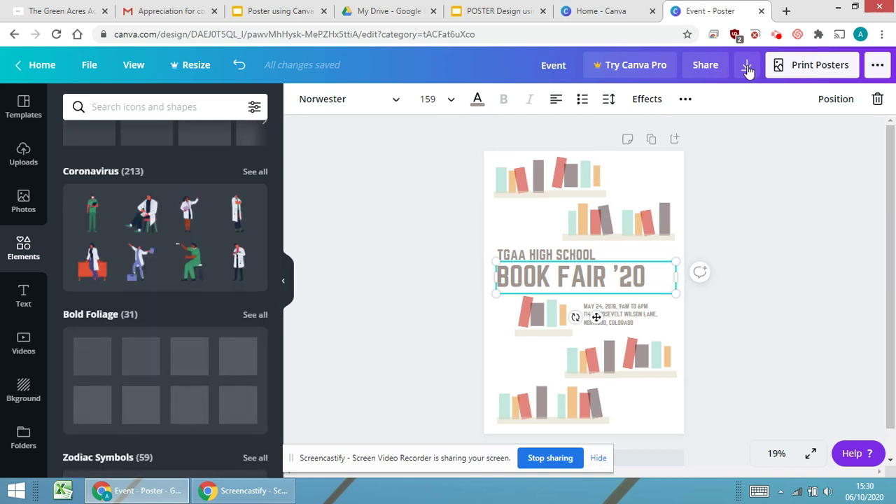
Step: Try to download the poster with JPG as the file type
click(747, 66)
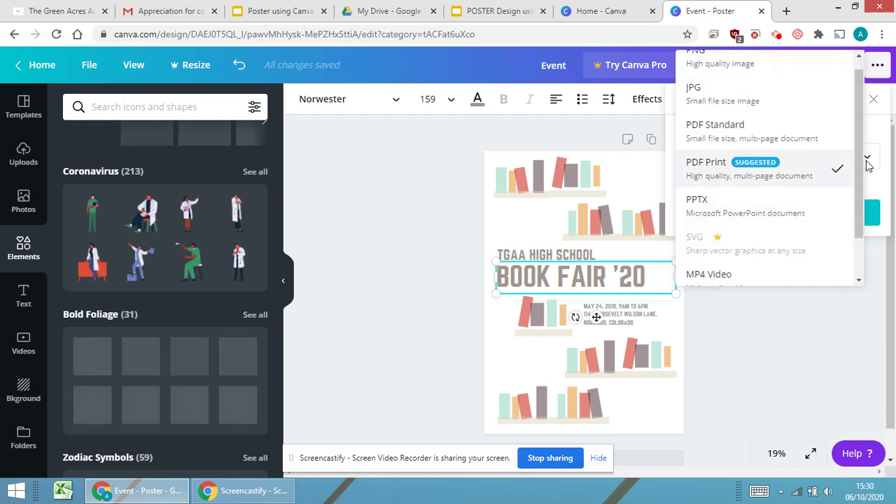
scroll(738, 73, up, 1)
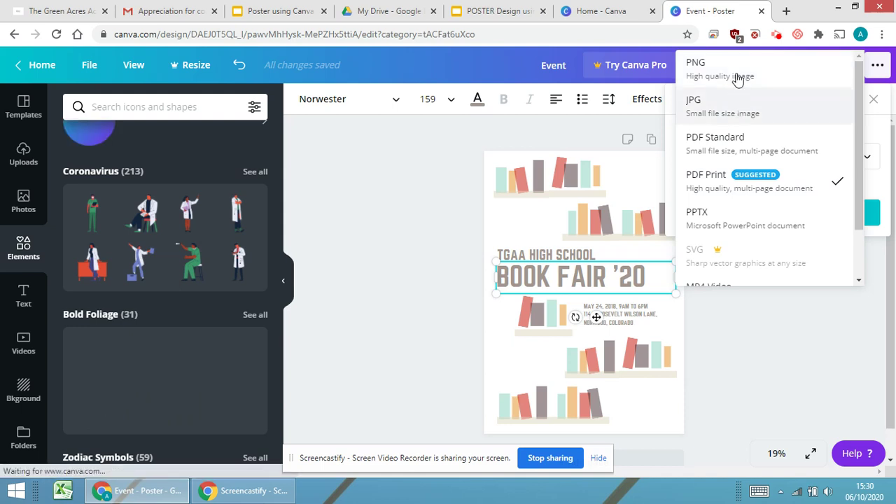
key(Escape)
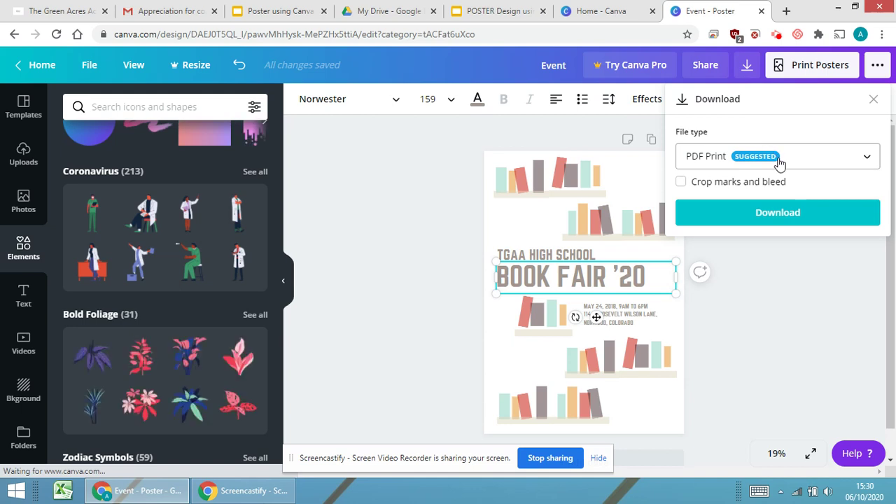
click(779, 161)
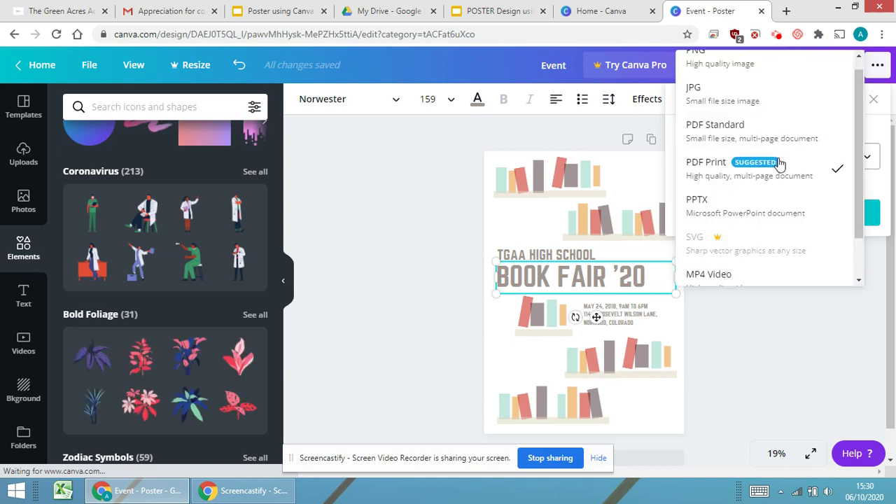
click(751, 102)
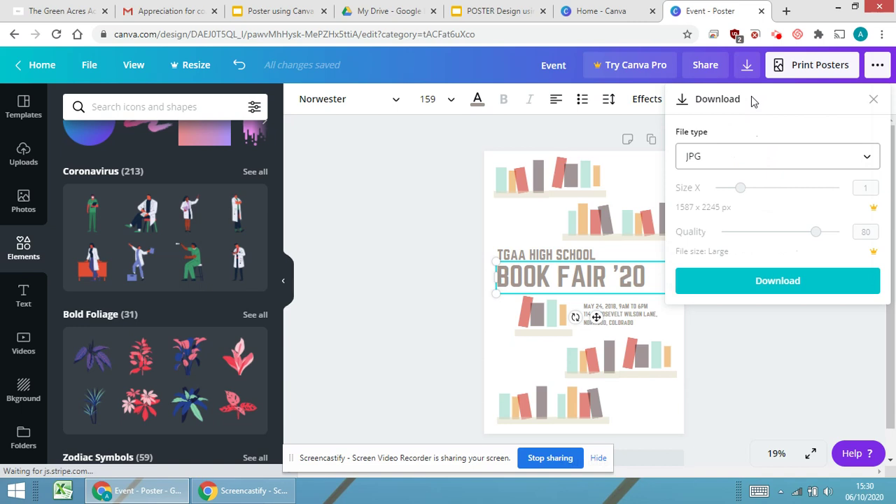
click(774, 285)
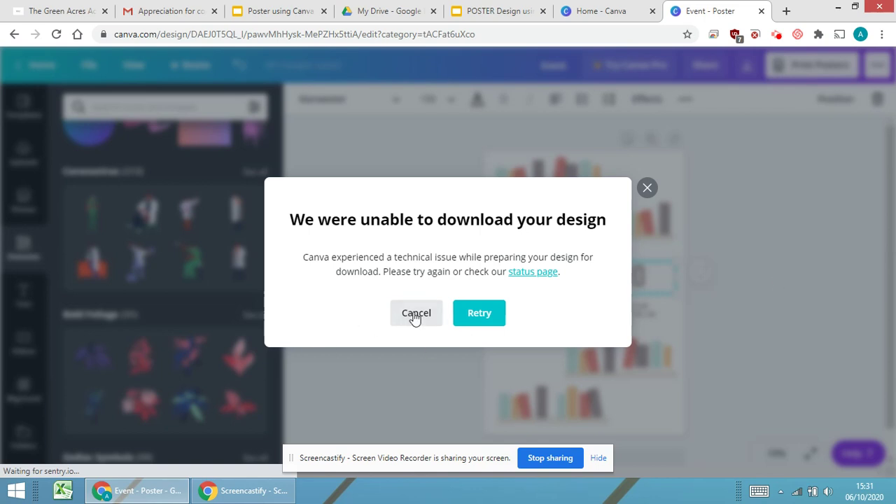
Step: Dismiss the failed download and try again to download the poster as a JPG
click(652, 207)
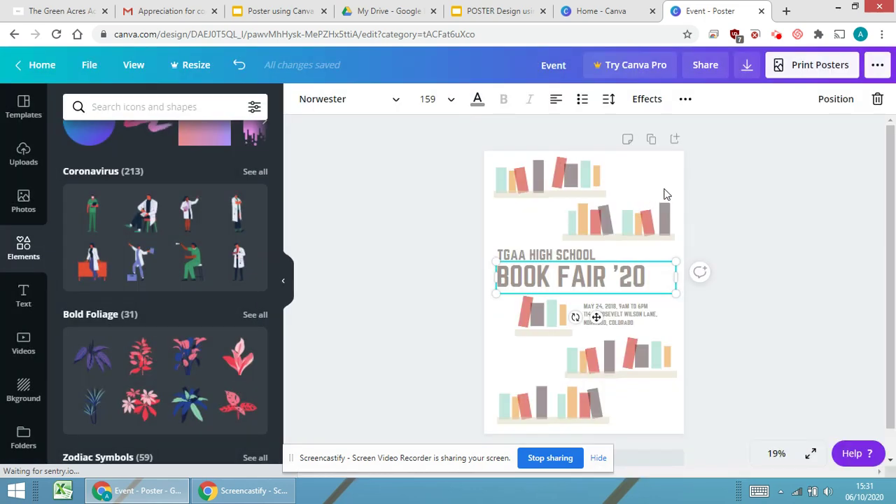
click(747, 64)
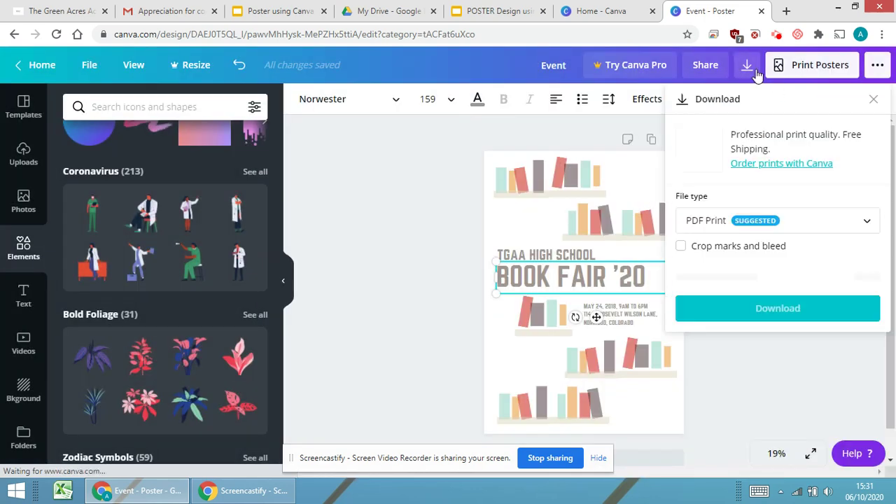
click(793, 219)
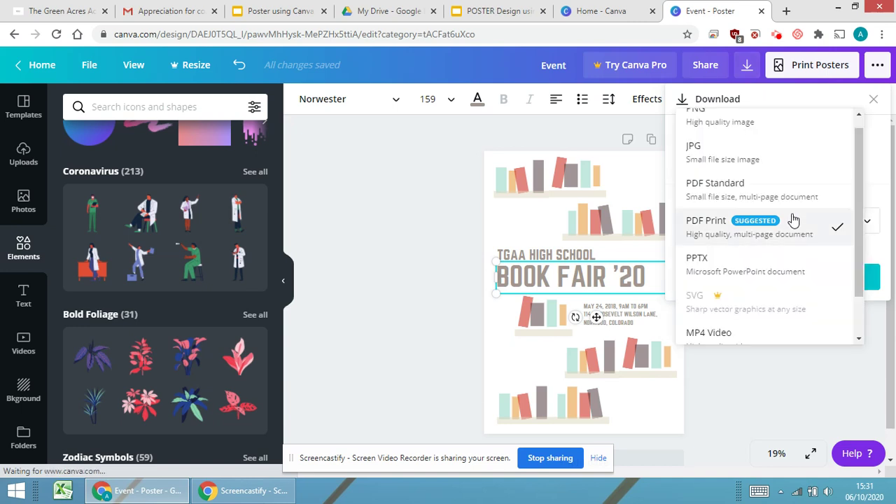
click(740, 155)
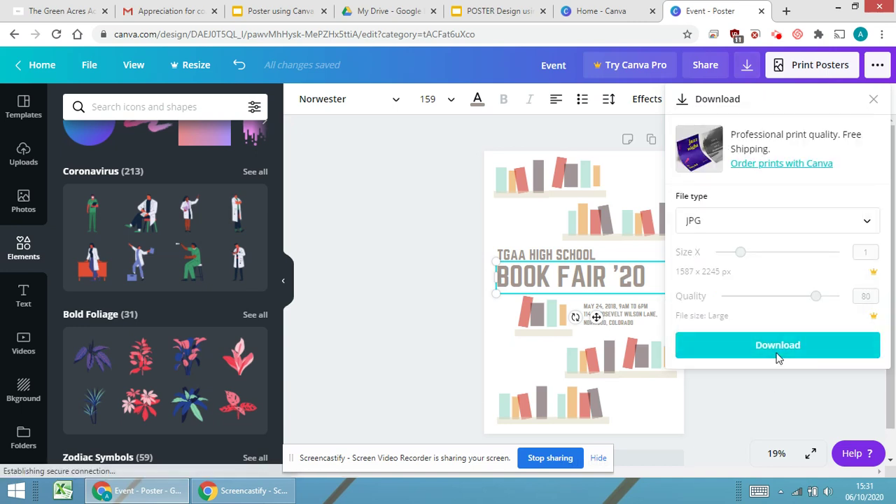
click(778, 350)
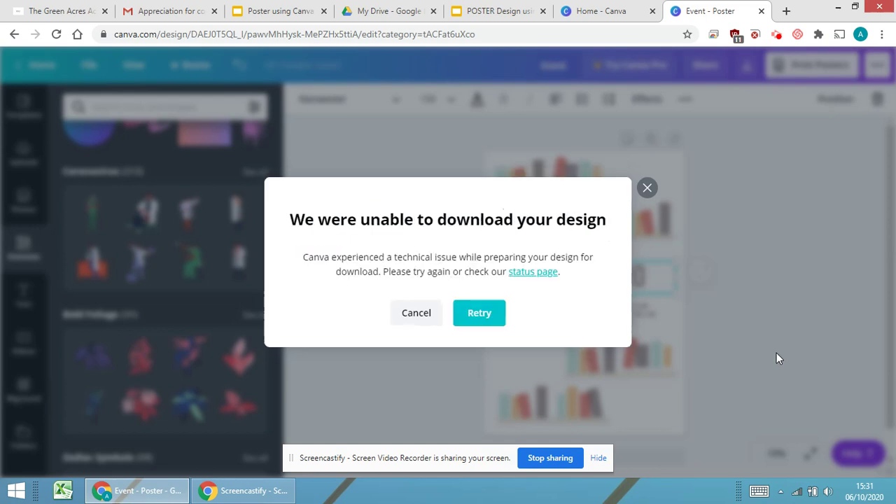
click(437, 316)
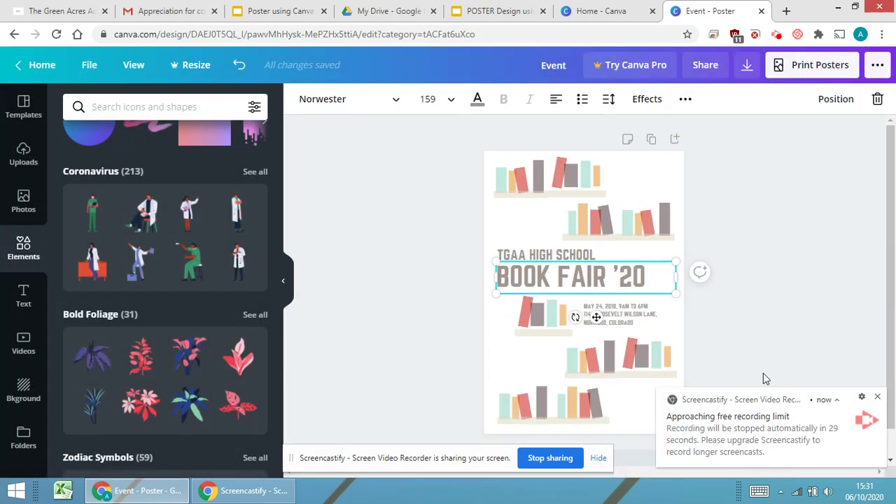
Step: Try to download the poster with the suggested PDF Print file type, without crop marks and bleed
click(748, 66)
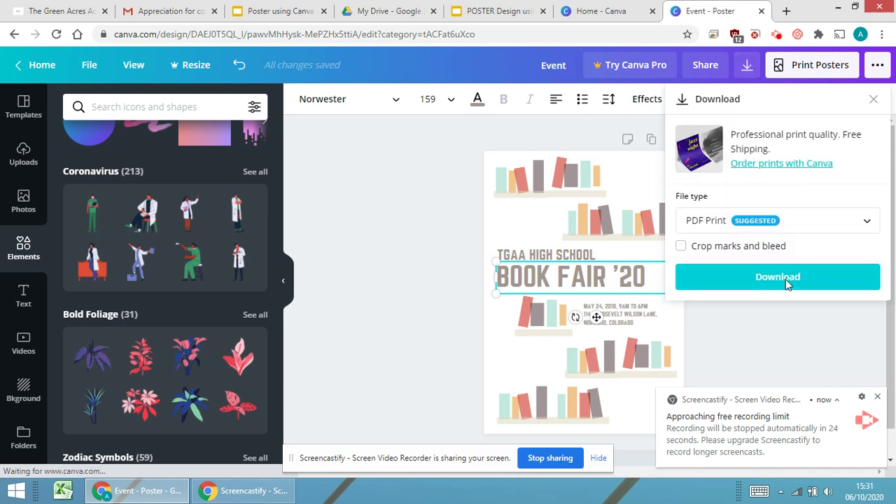
click(786, 278)
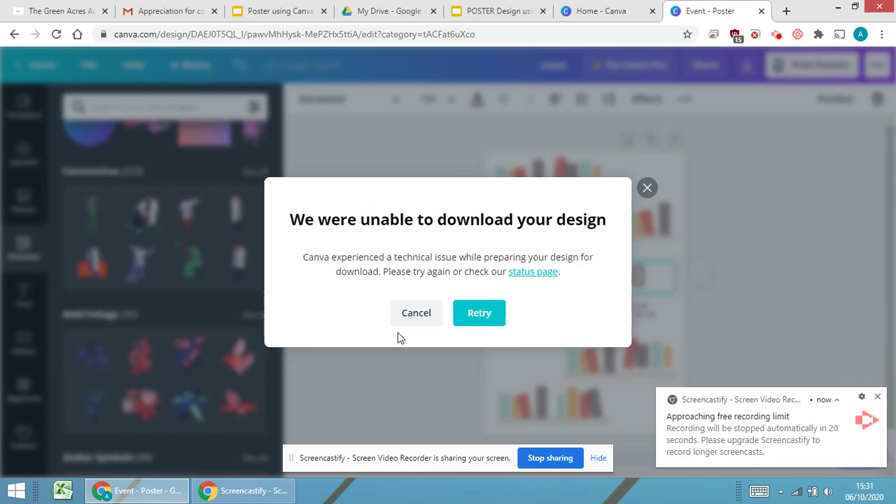
click(772, 76)
Step: Switch the poster's file type from PDF Print to JPG and start the download
click(750, 65)
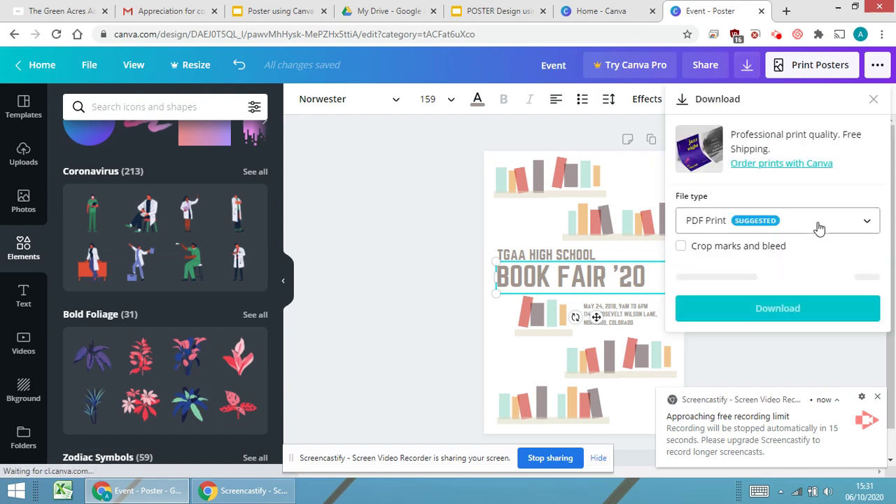
click(819, 223)
click(678, 147)
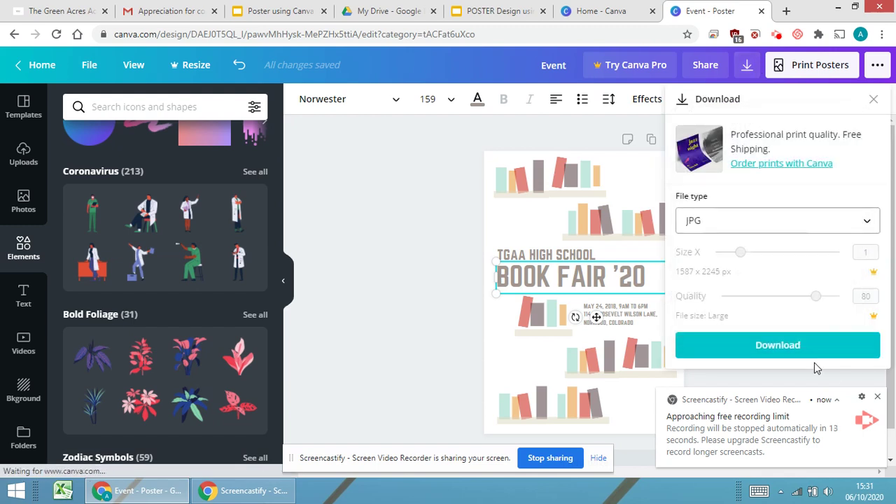
click(811, 345)
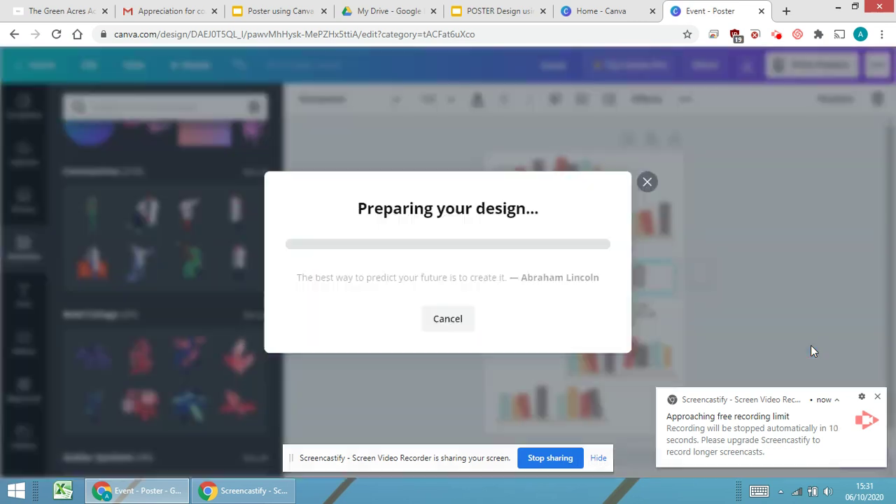